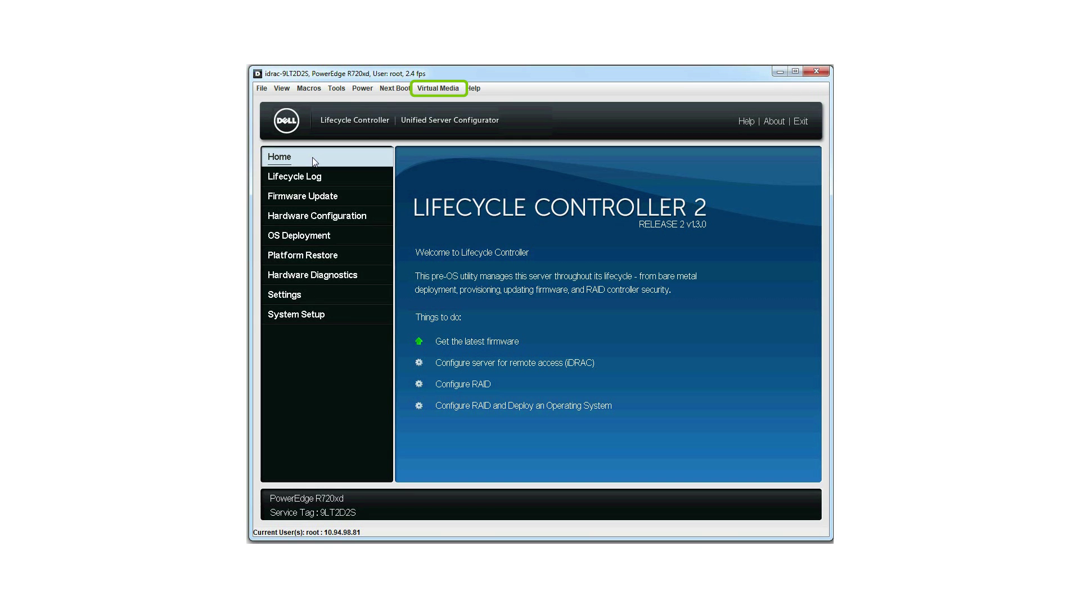
Start a virtual media connection to the server from the Virtual Media menu.
left_click(438, 89)
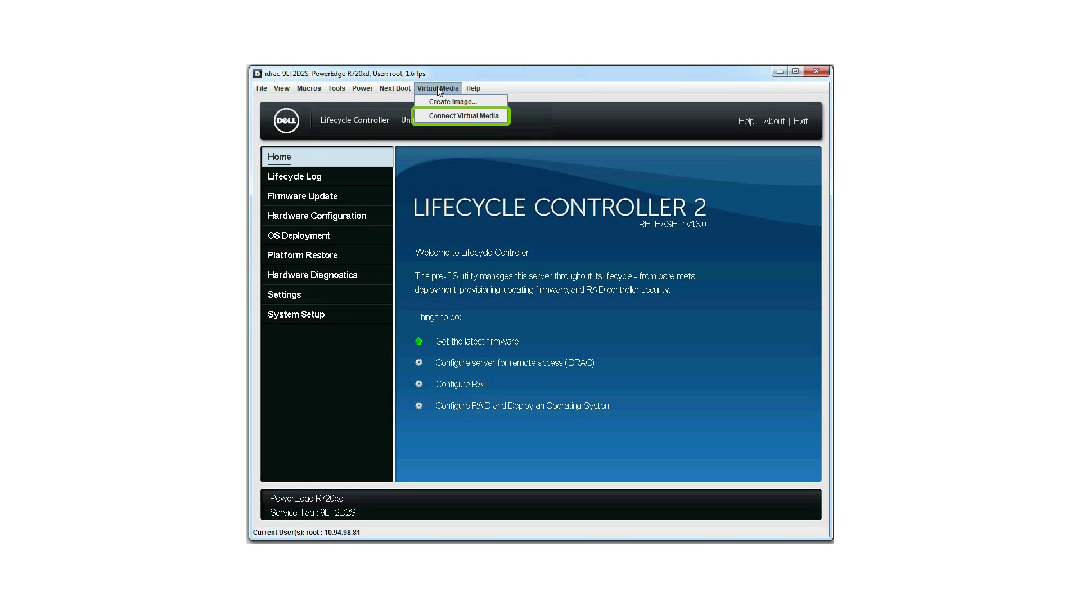
left_click(440, 117)
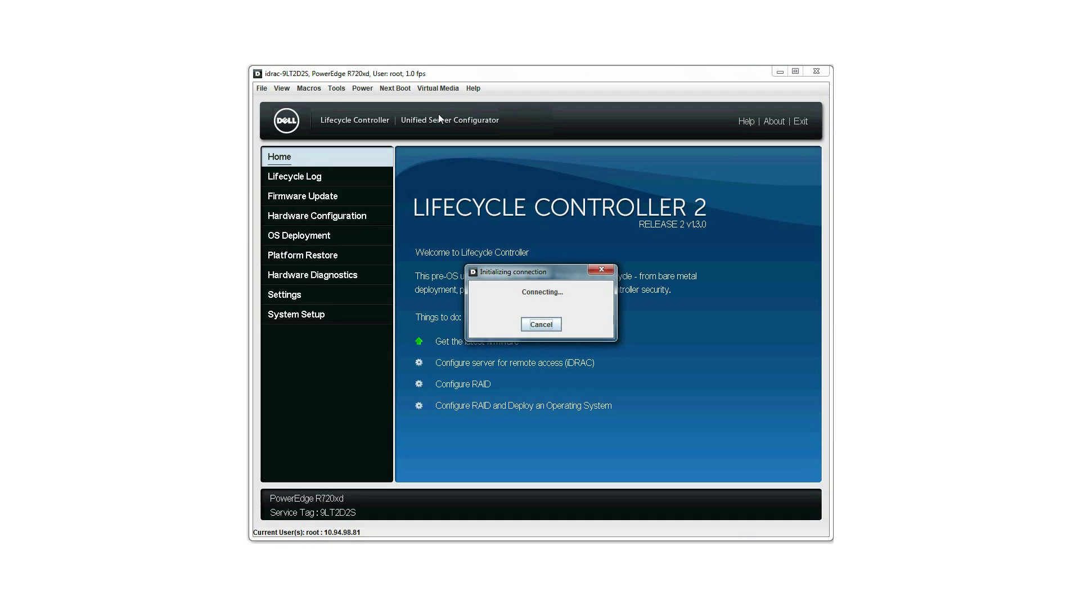
Map K8GM7A01_7C7DFA31_WS12_MUL_DC.iso from the Desktop as the virtual CD/DVD drive.
left_click(445, 89)
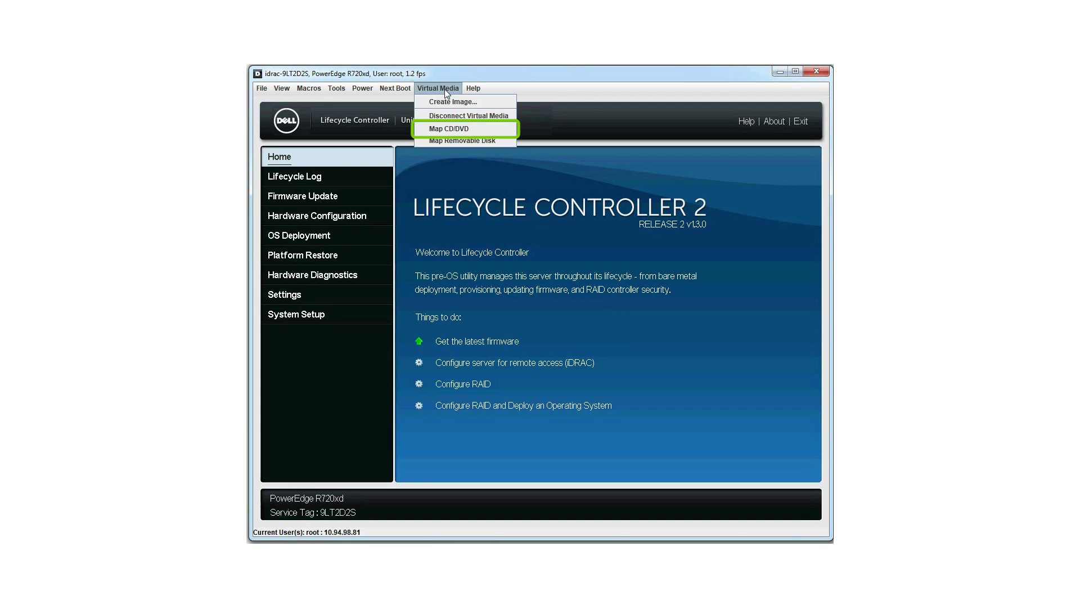
left_click(445, 128)
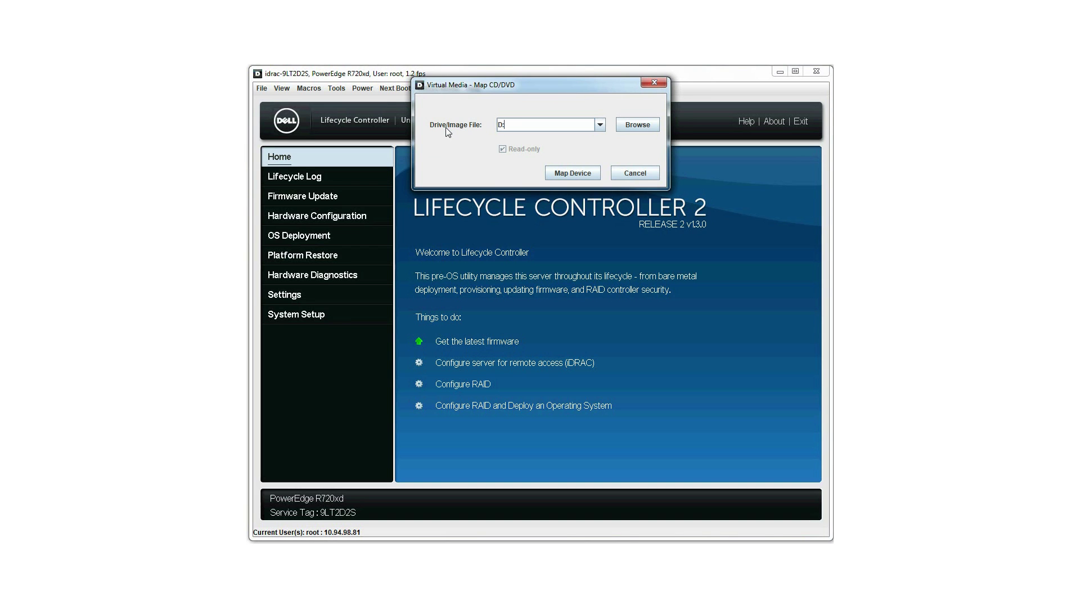
left_click(641, 126)
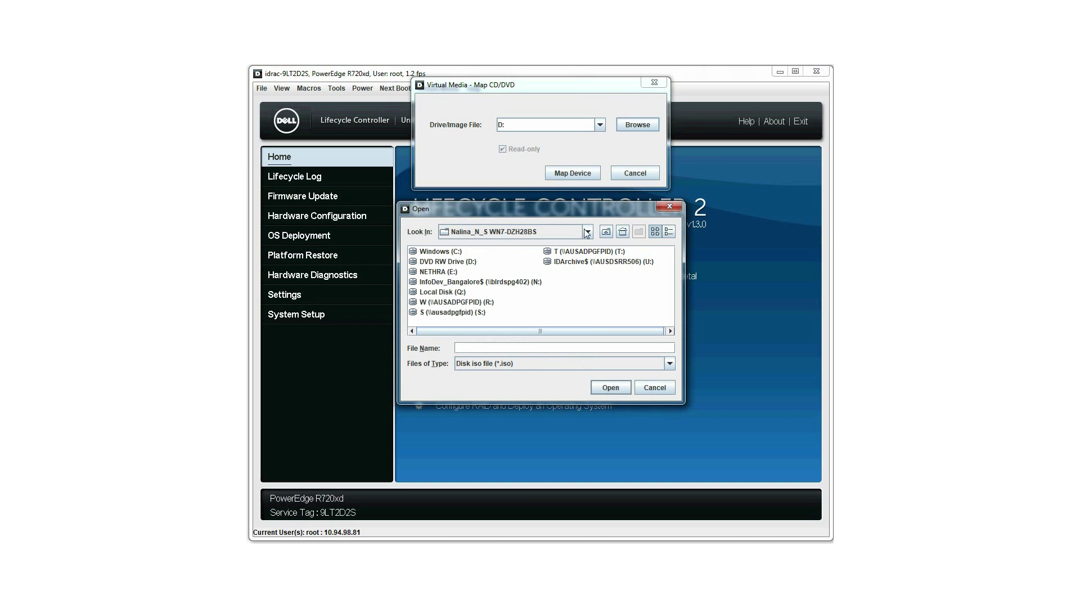
left_click(587, 231)
left_click(589, 246)
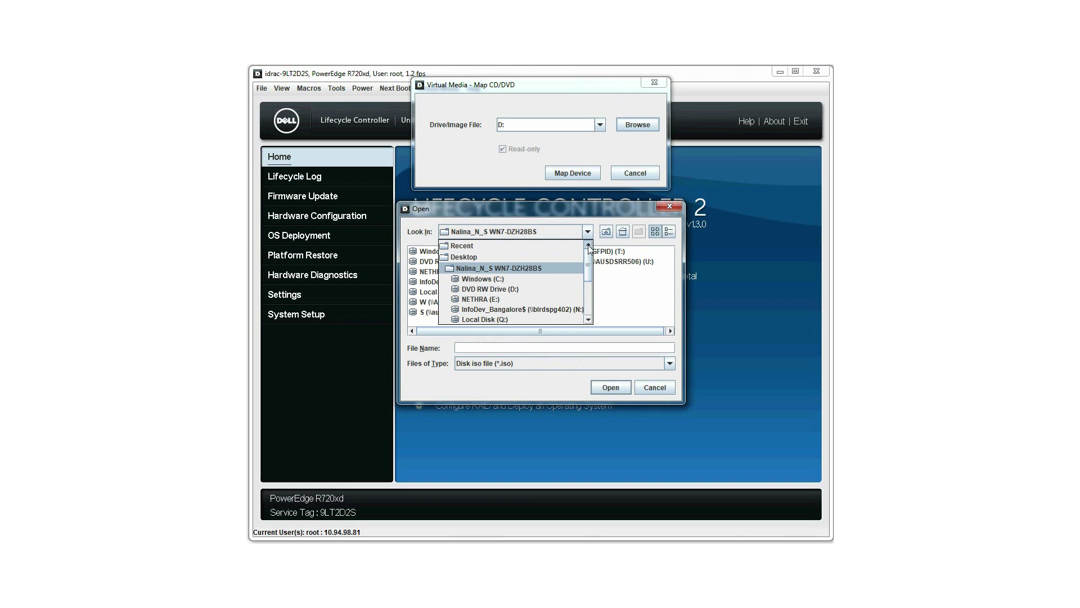
left_click(562, 257)
left_click(526, 315)
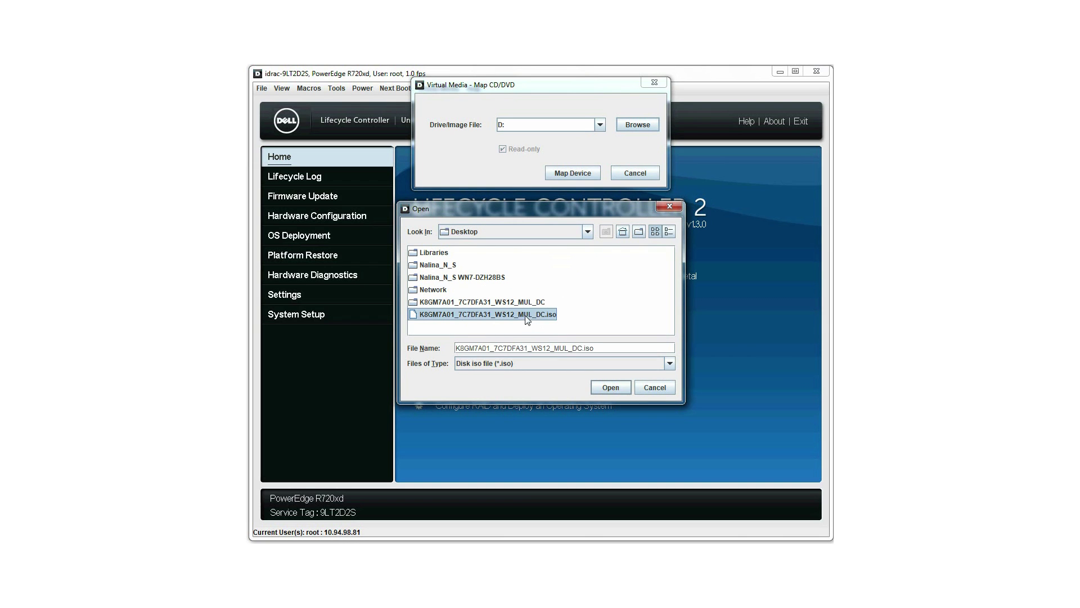
left_click(610, 387)
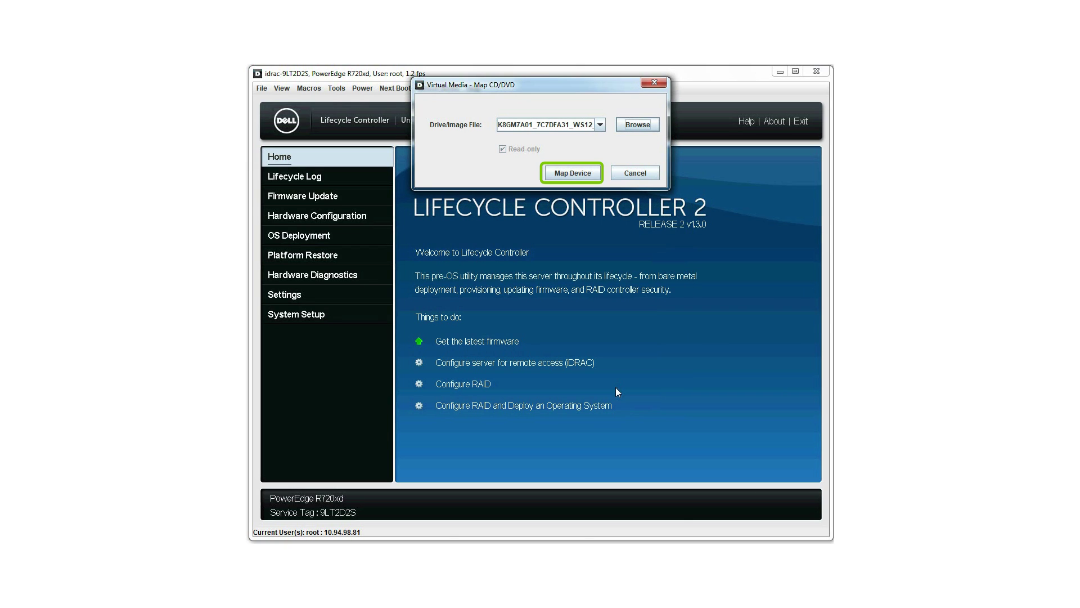
left_click(577, 174)
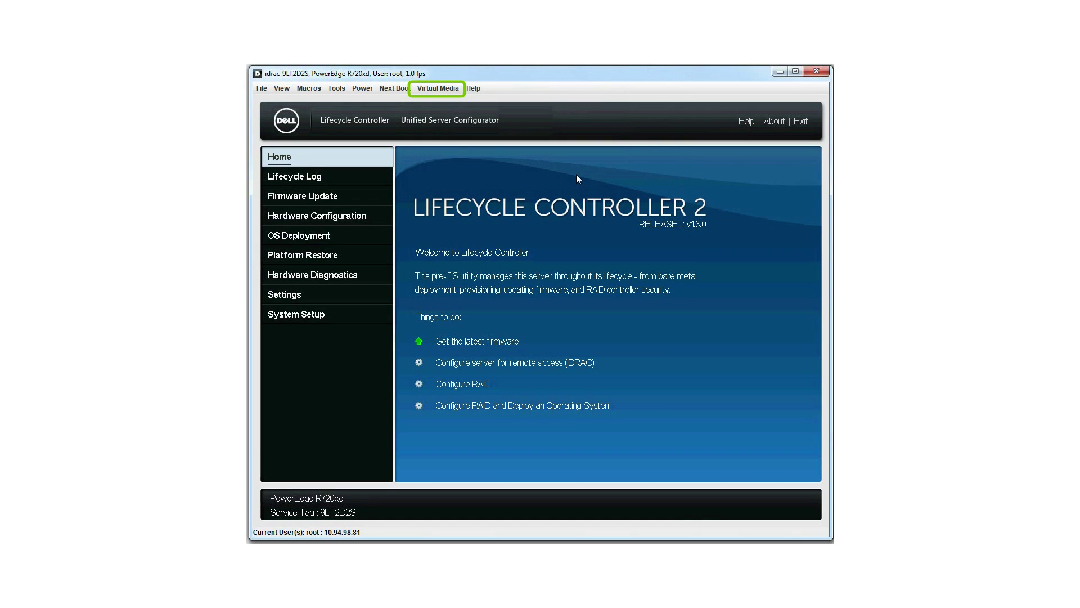
Map drive E: as the virtual removable disk and verify both mappings in Virtual Media.
left_click(434, 89)
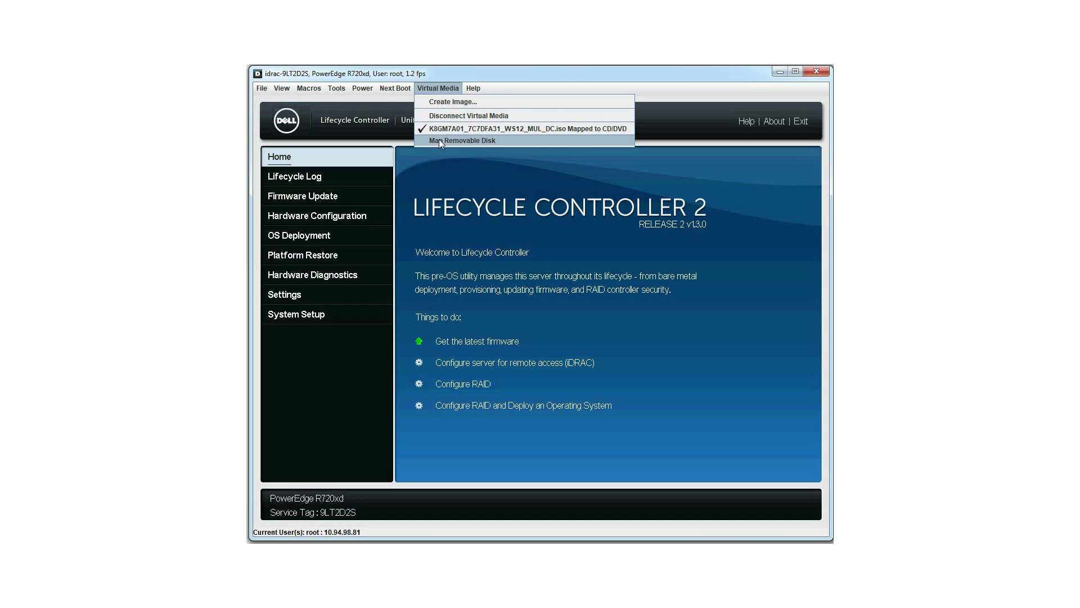
left_click(440, 154)
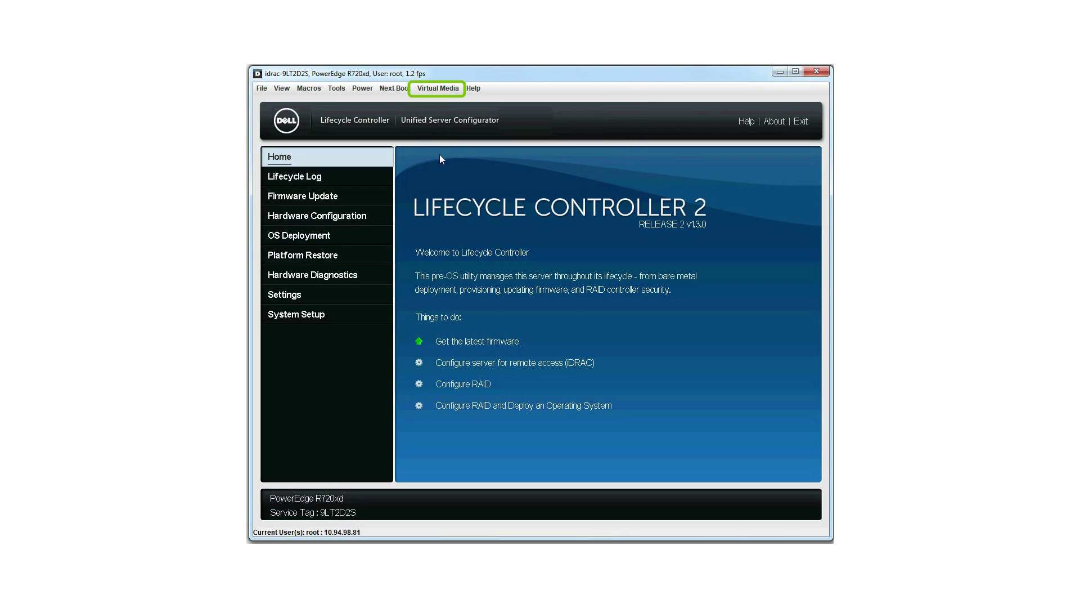
left_click(435, 90)
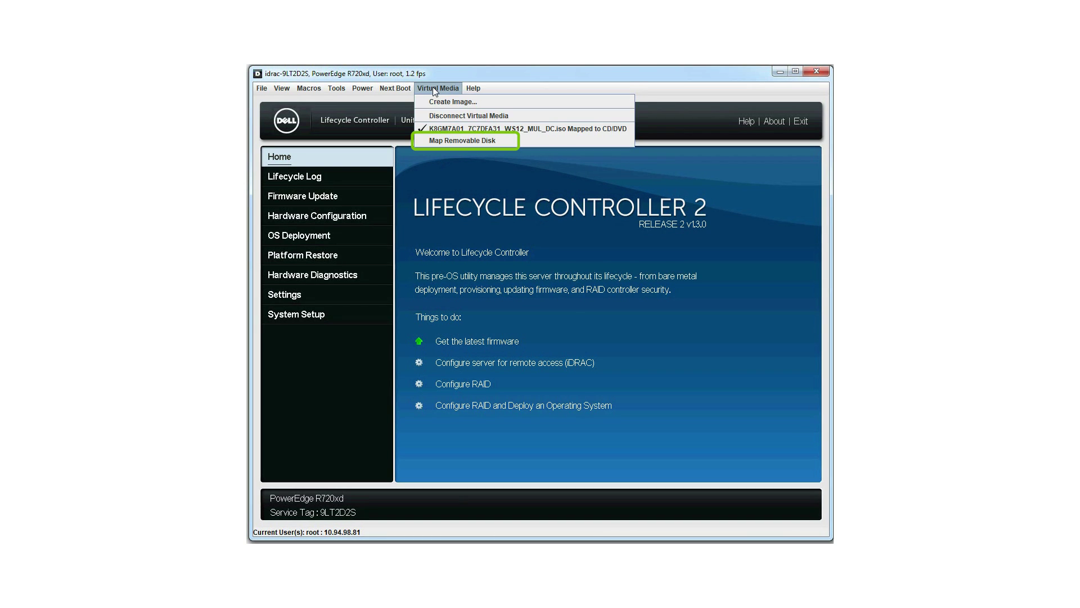
left_click(441, 141)
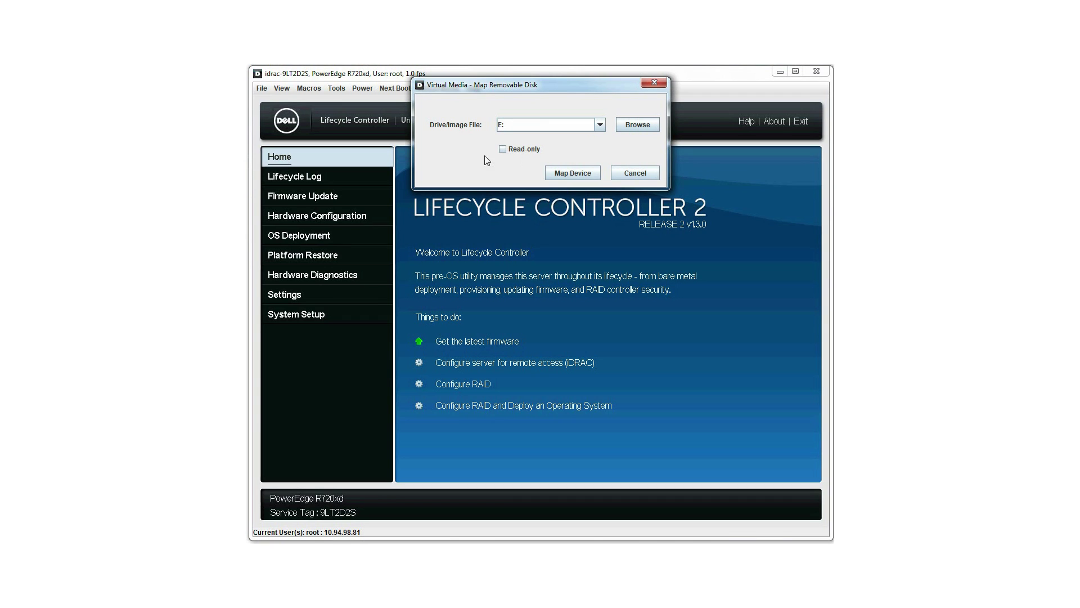
left_click(581, 174)
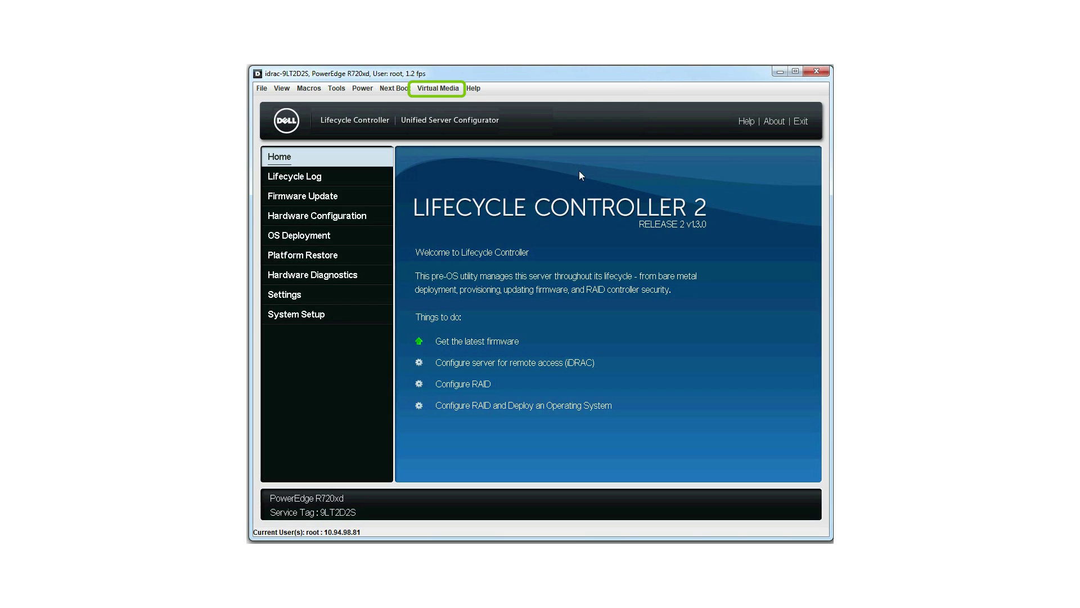
left_click(440, 87)
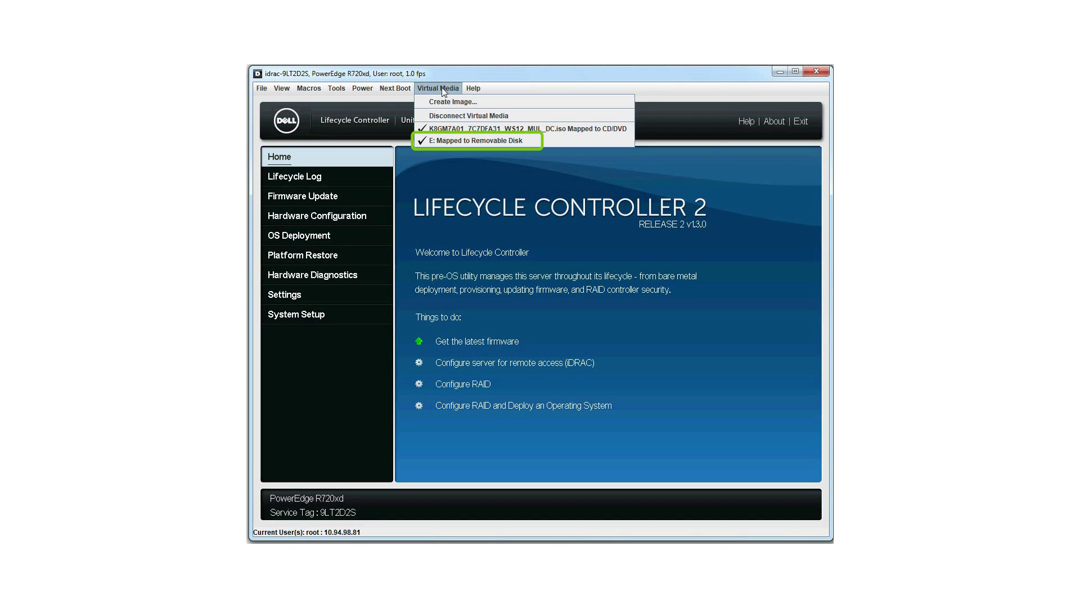
left_click(444, 160)
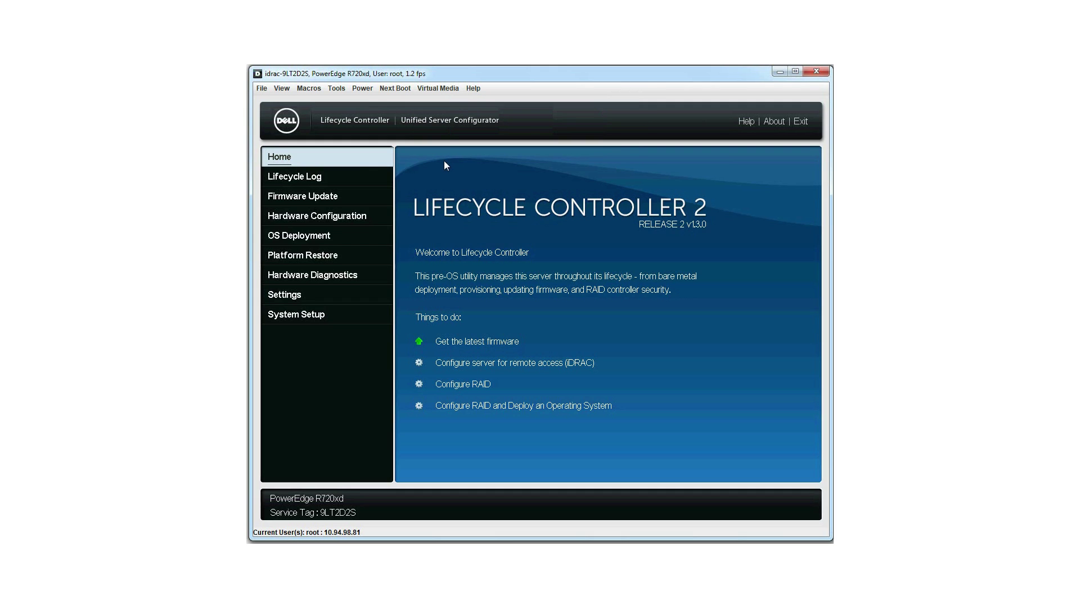
Launch the OS Deployment wizard and continue with Go Directly to OS Deployment.
left_click(306, 234)
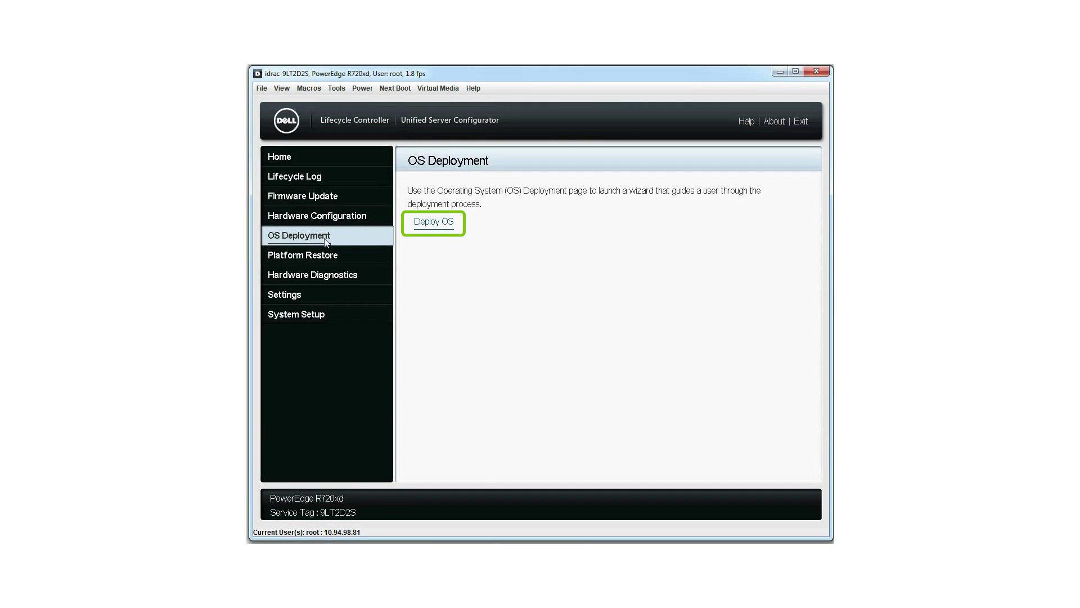
left_click(437, 222)
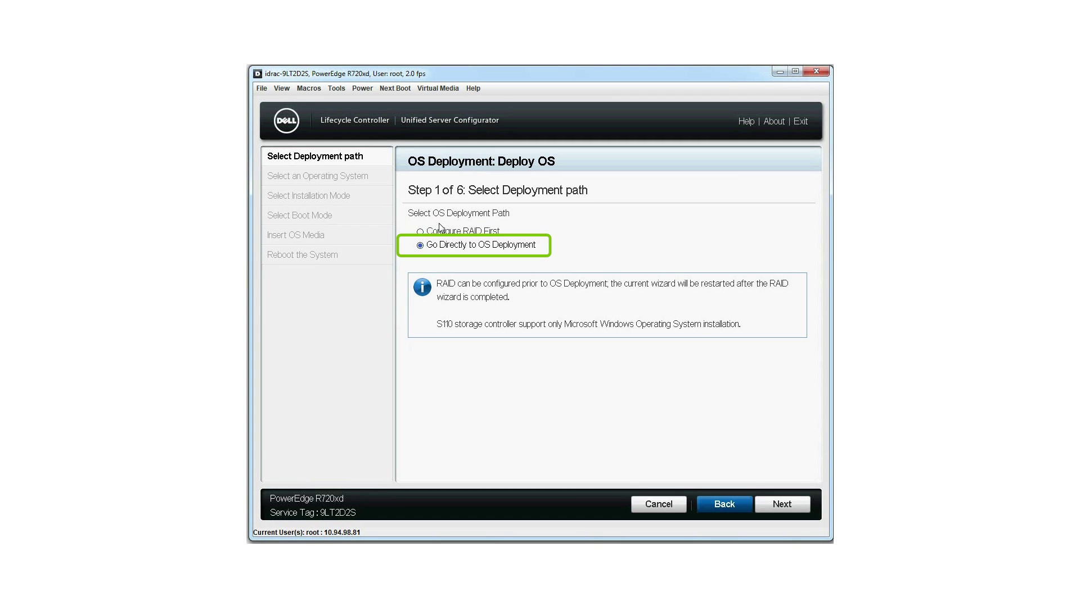
left_click(420, 246)
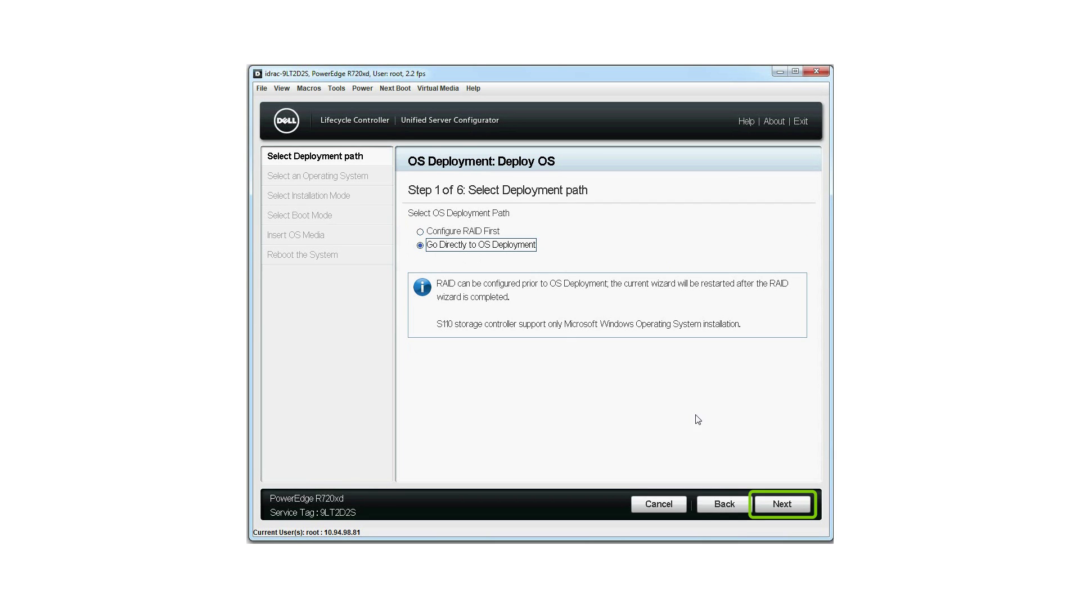
left_click(782, 504)
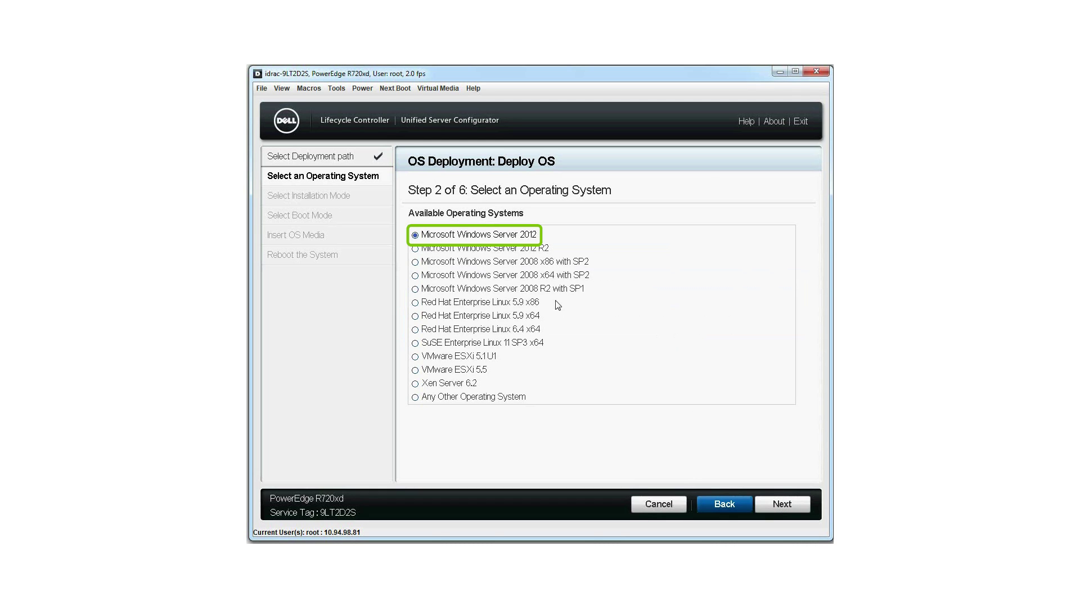
Select Microsoft Windows Server 2012, choose Unattended Install, and set USB Drive as the source.
left_click(430, 234)
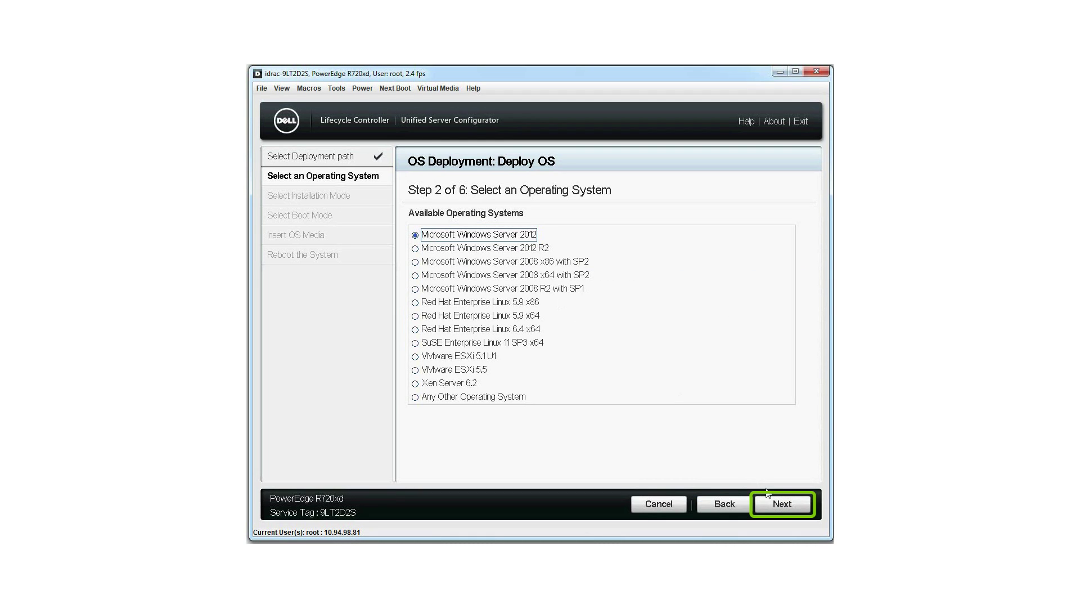
left_click(777, 504)
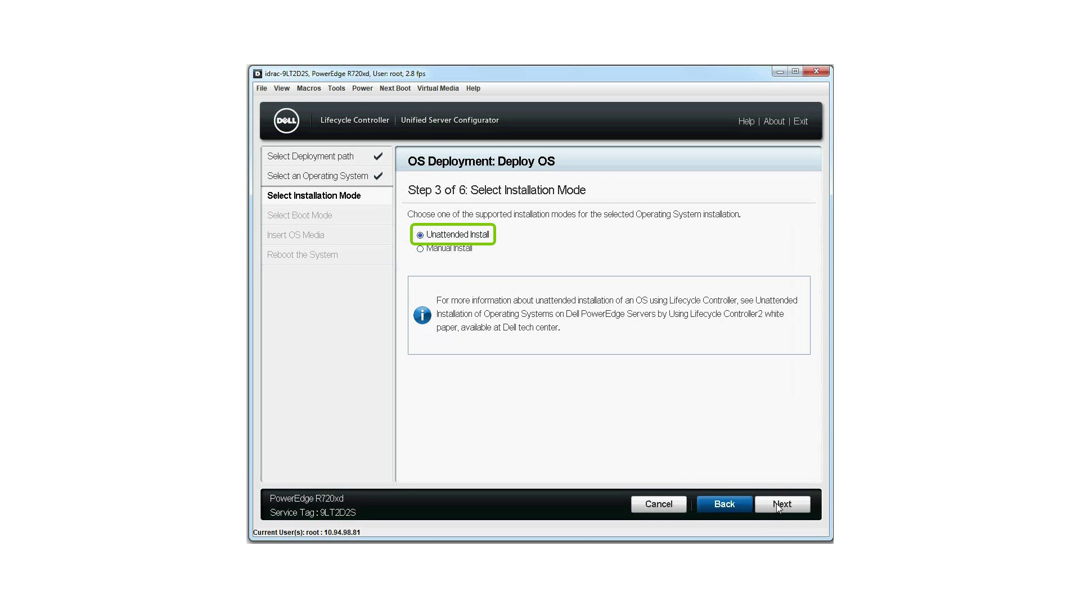
left_click(422, 236)
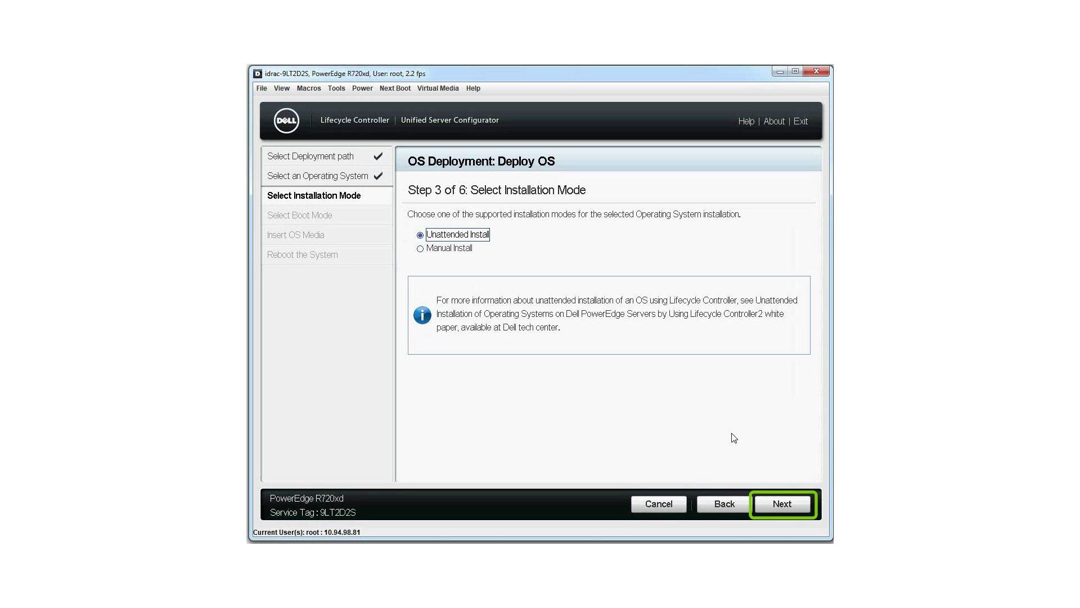
left_click(787, 502)
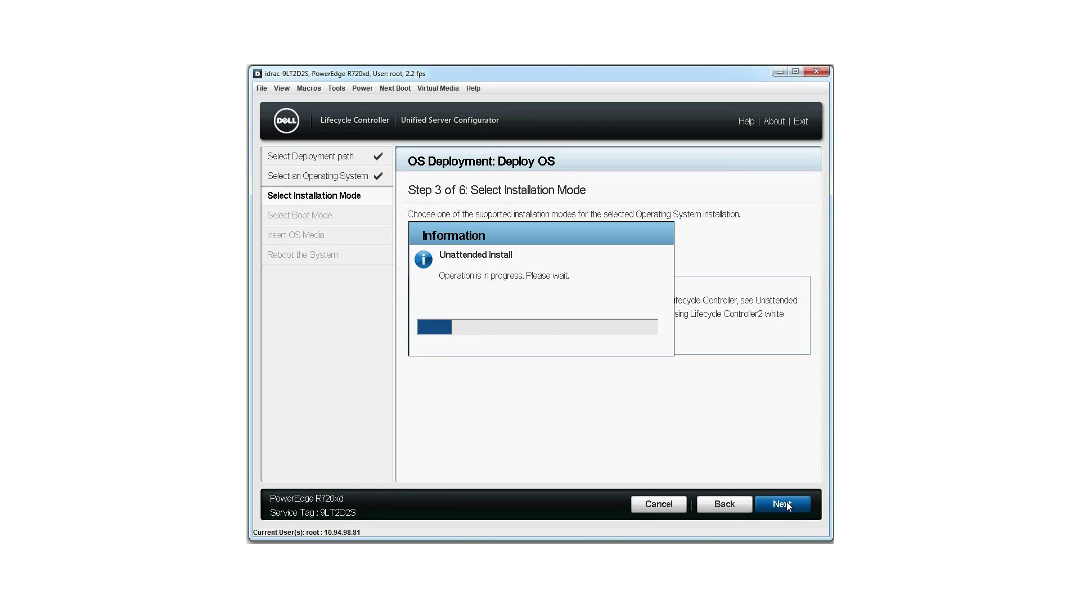
left_click(415, 236)
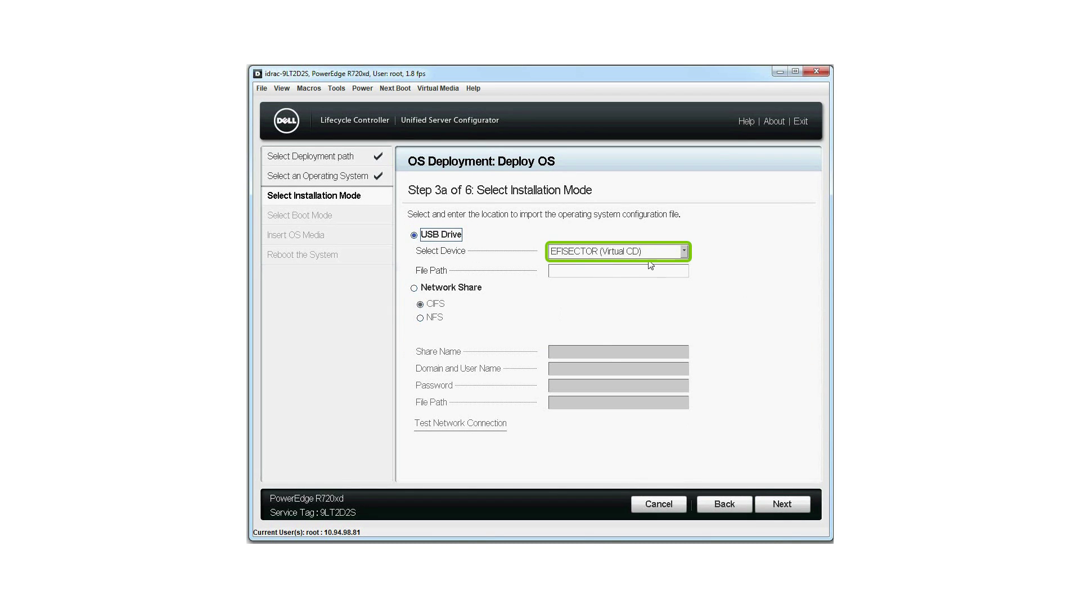
Import Autounattend_BIOS_W2012.xml from the NETHRA (Virtual Floppy) device and accept the copy confirmation.
left_click(685, 252)
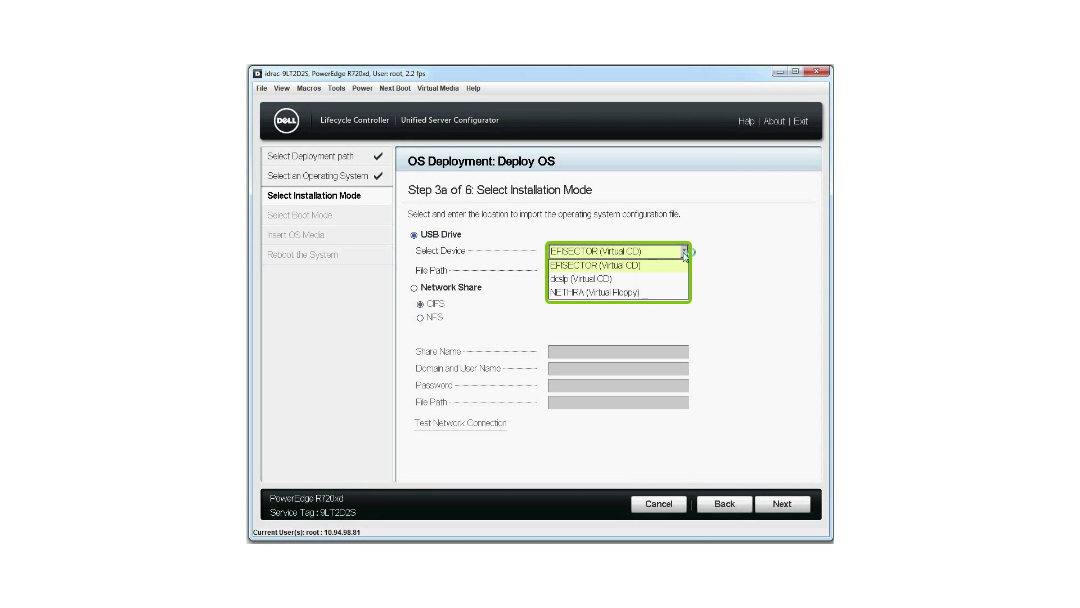
left_click(673, 294)
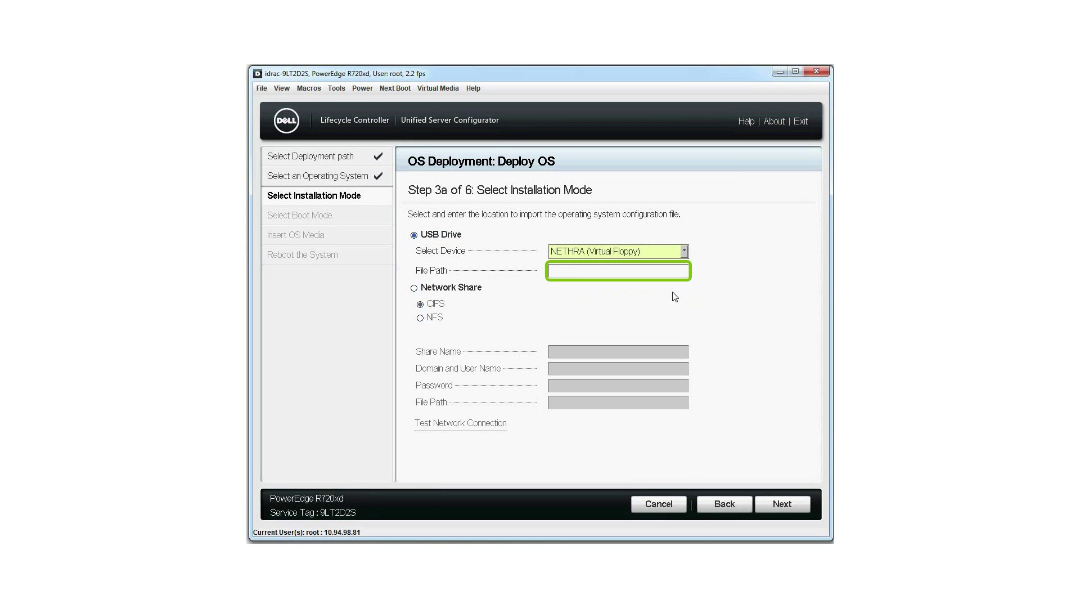
left_click(650, 272)
type("Autounatt")
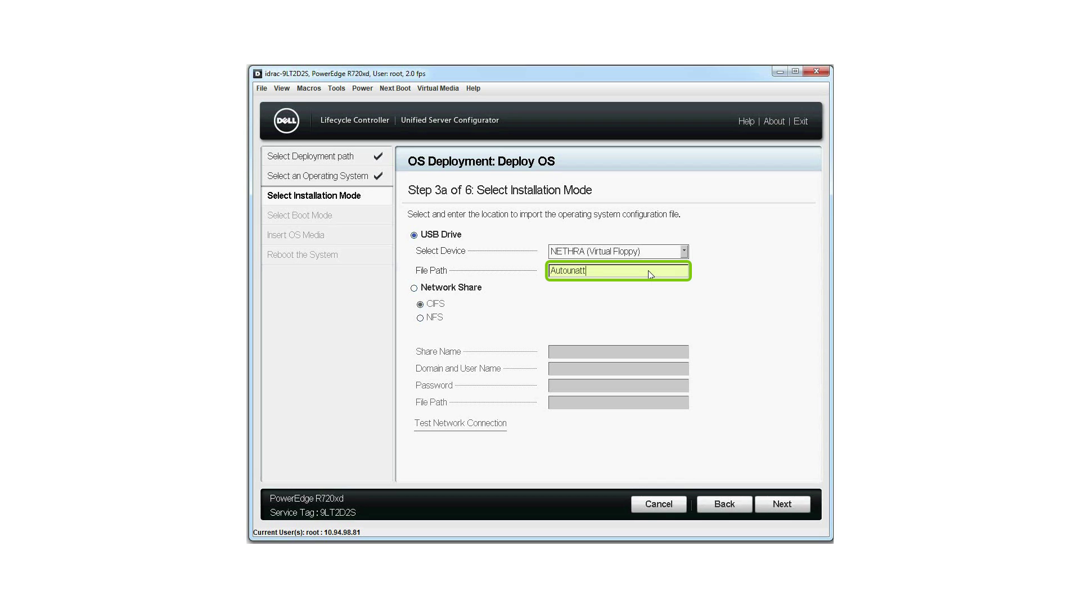
type("end_BlOS_W2012.xml")
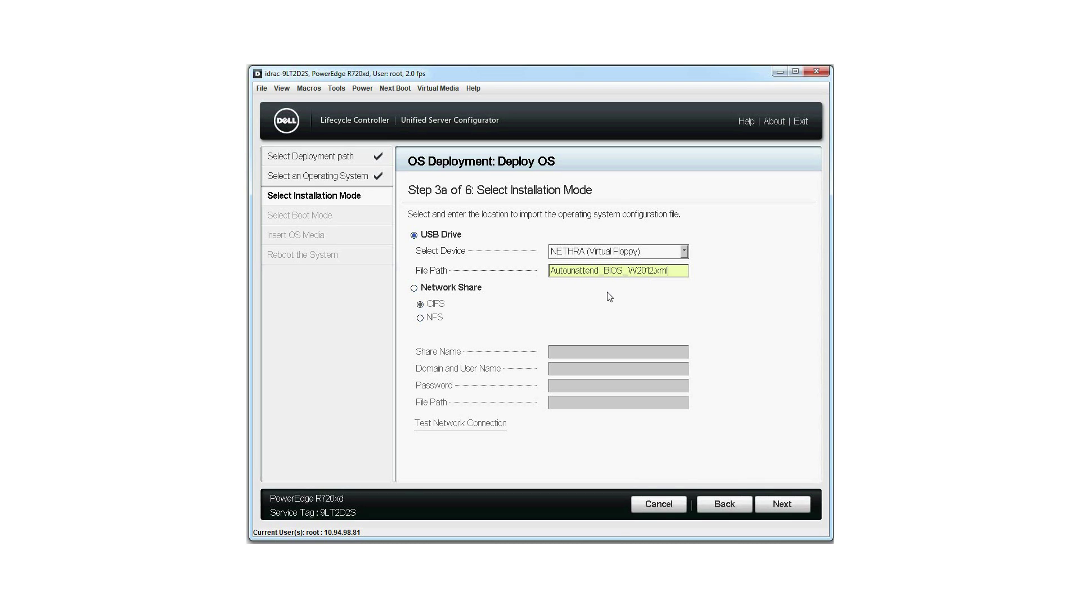
left_click(789, 505)
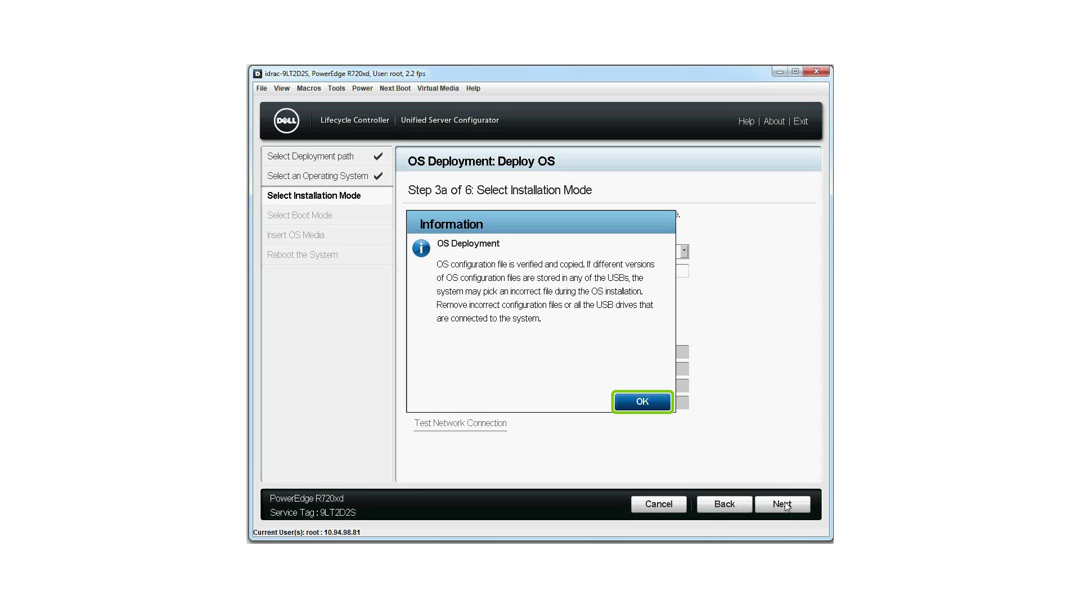
left_click(650, 401)
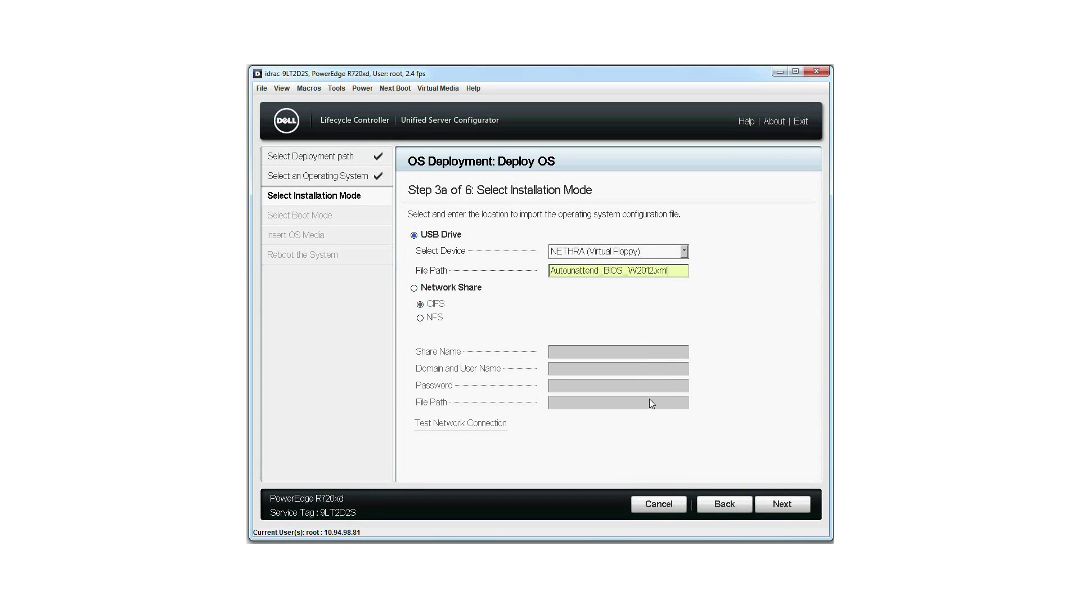
key("Return")
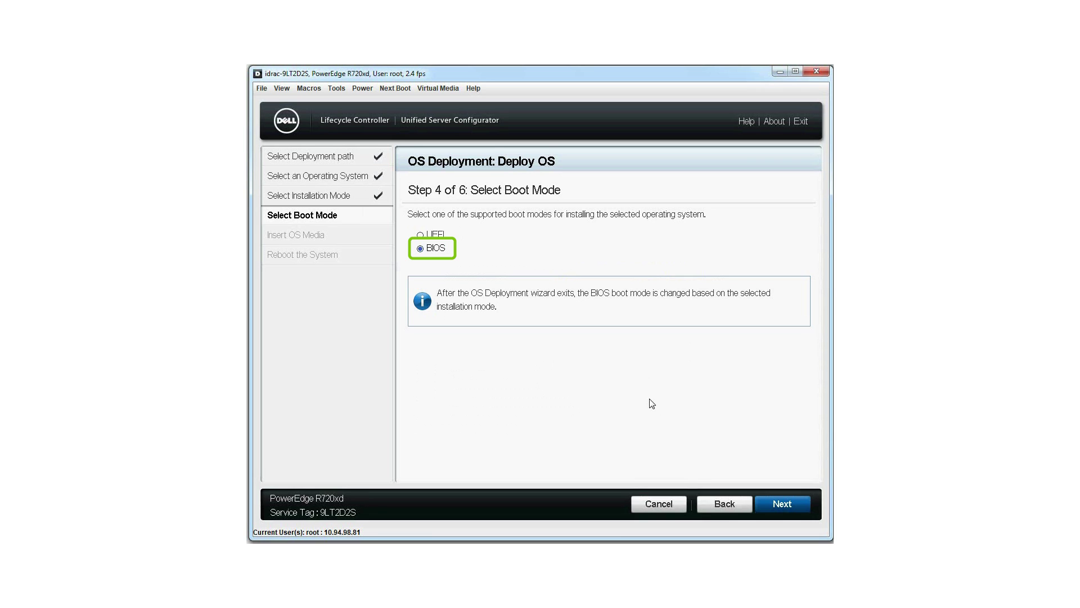
Choose BIOS boot mode and validate the Windows Server 2012 installation media.
left_click(437, 251)
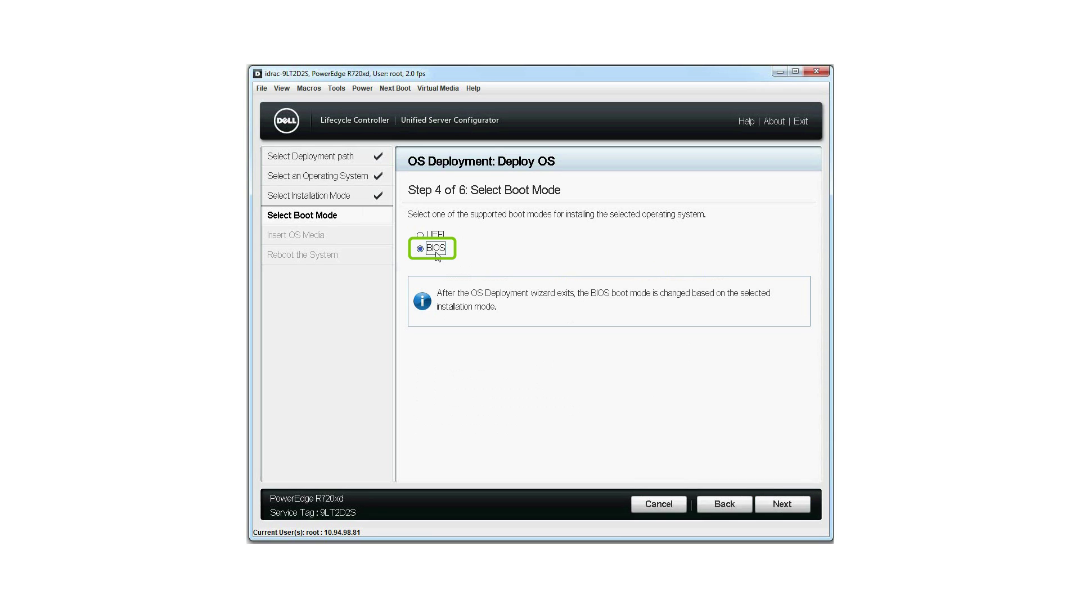
left_click(783, 504)
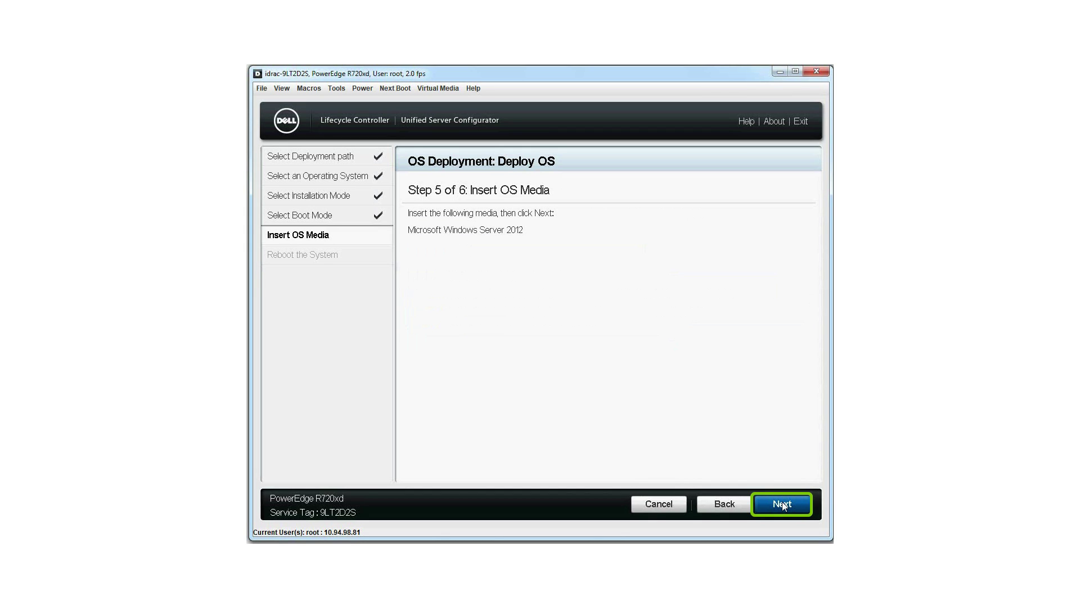
left_click(782, 502)
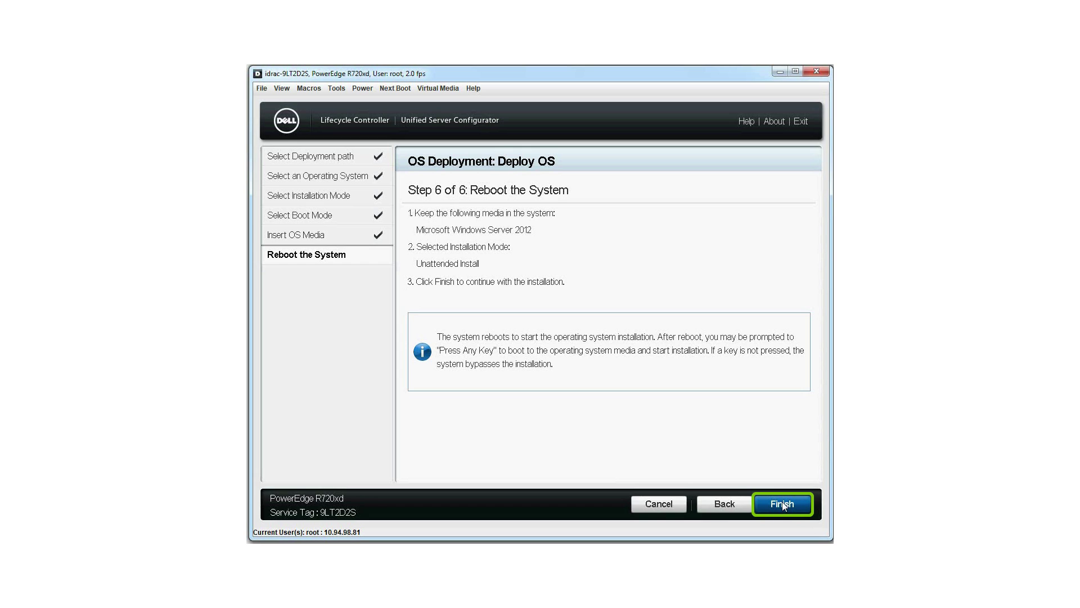
Finish Step 6 of the wizard to reboot the server into Windows setup.
left_click(782, 503)
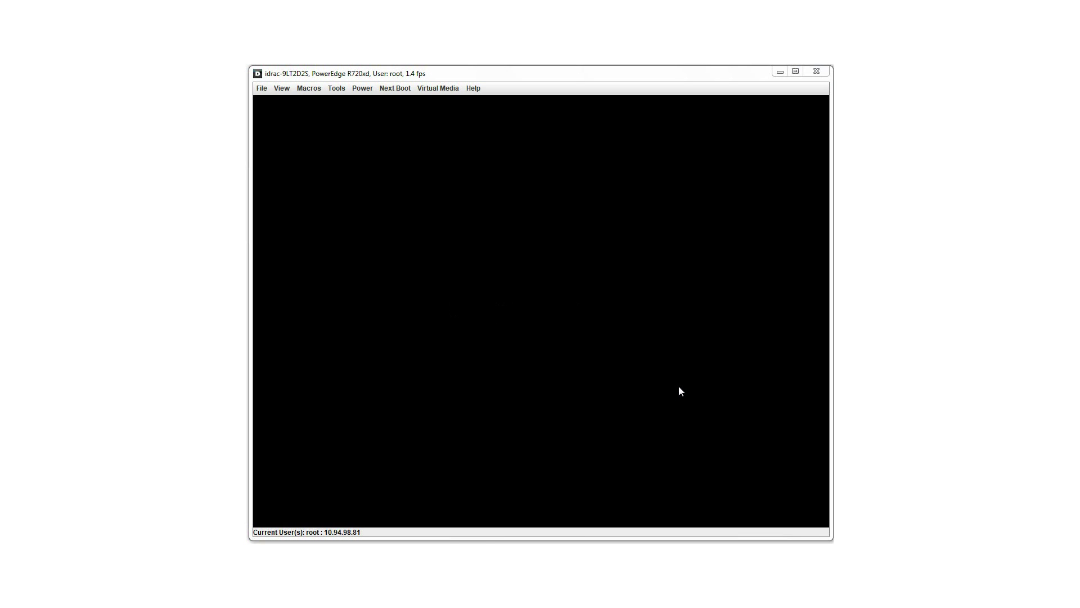